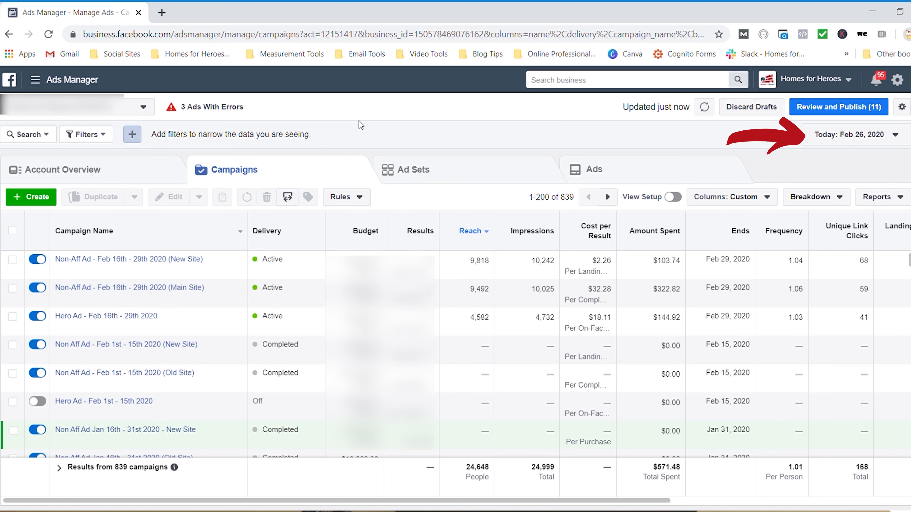
Set the campaign reporting period to the last 7 days and turn on date comparison.
left_click(866, 134)
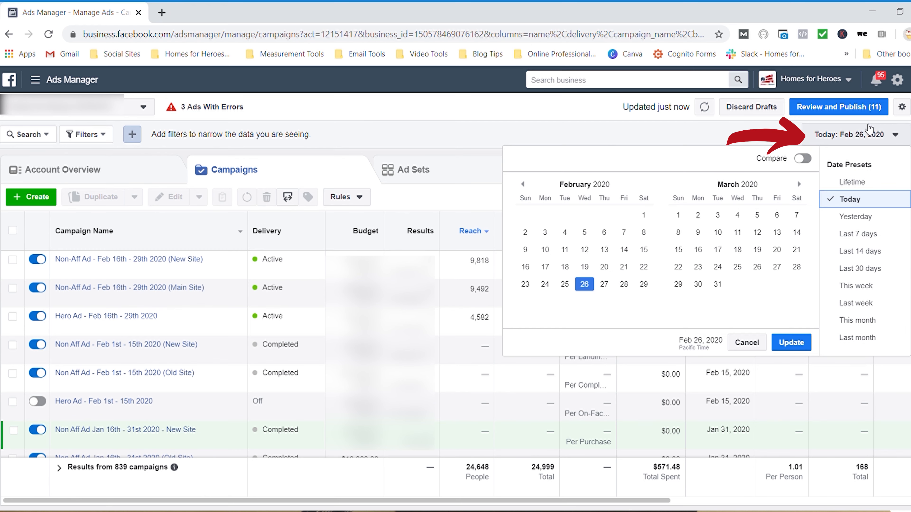
left_click(856, 224)
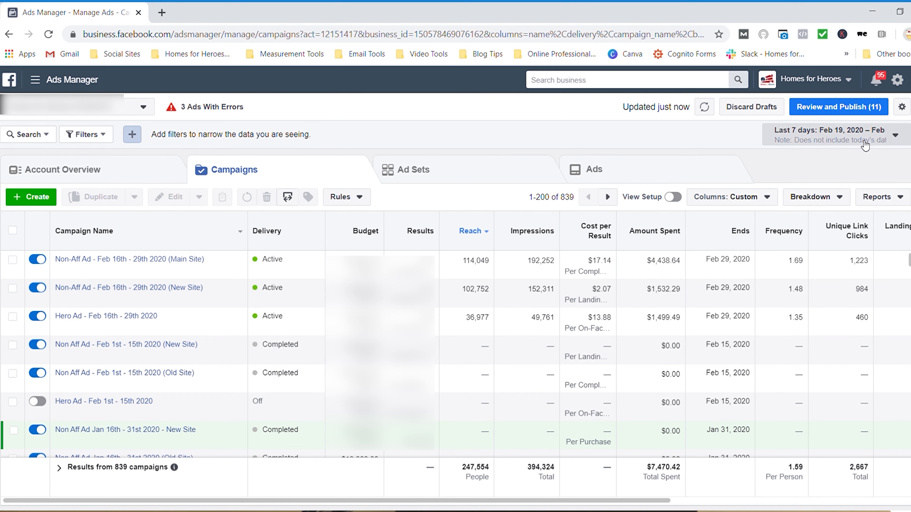
left_click(864, 141)
left_click(803, 159)
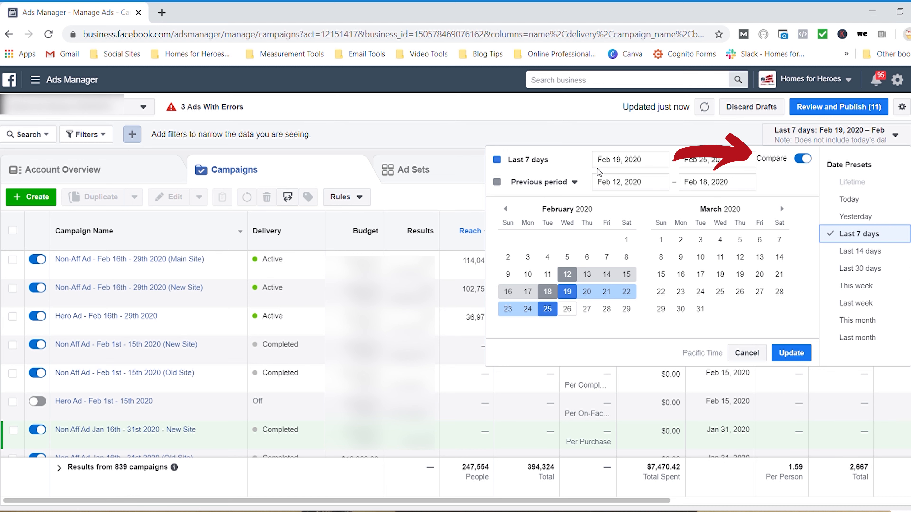
Compare Feb 9–15, 2020 with Feb 16–22, 2020 and expand the Results column to show the comparison.
left_click(606, 160)
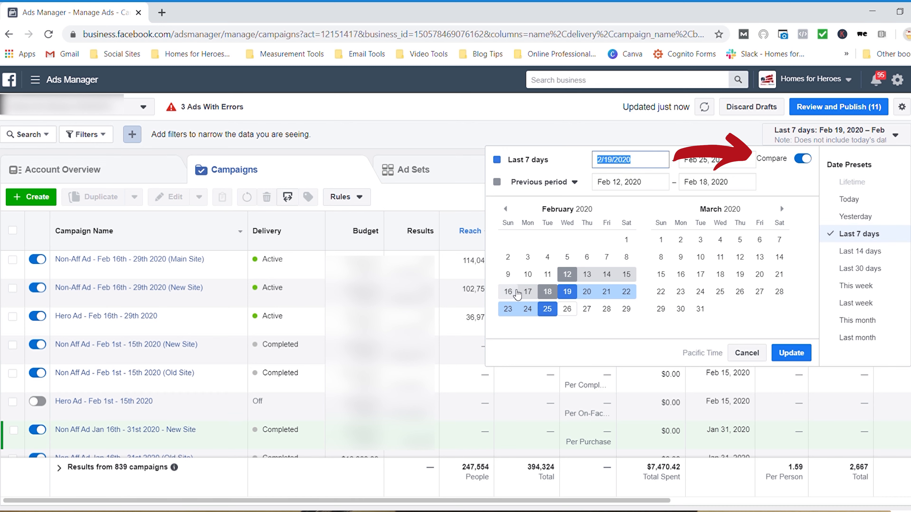
left_click(507, 274)
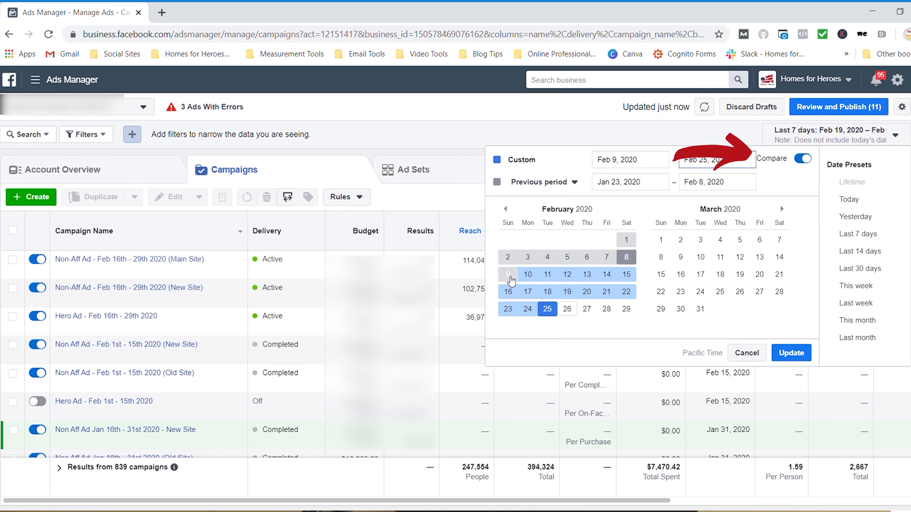
left_click(625, 276)
left_click(634, 184)
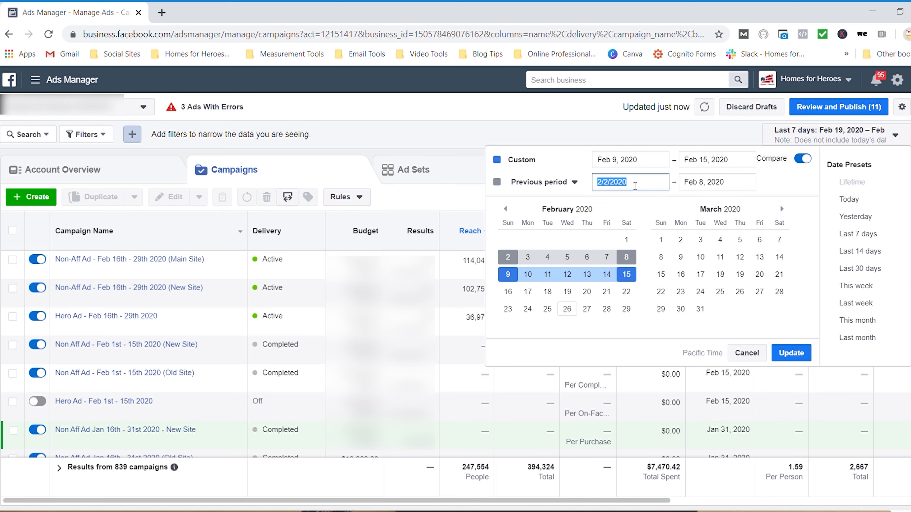
left_click(508, 290)
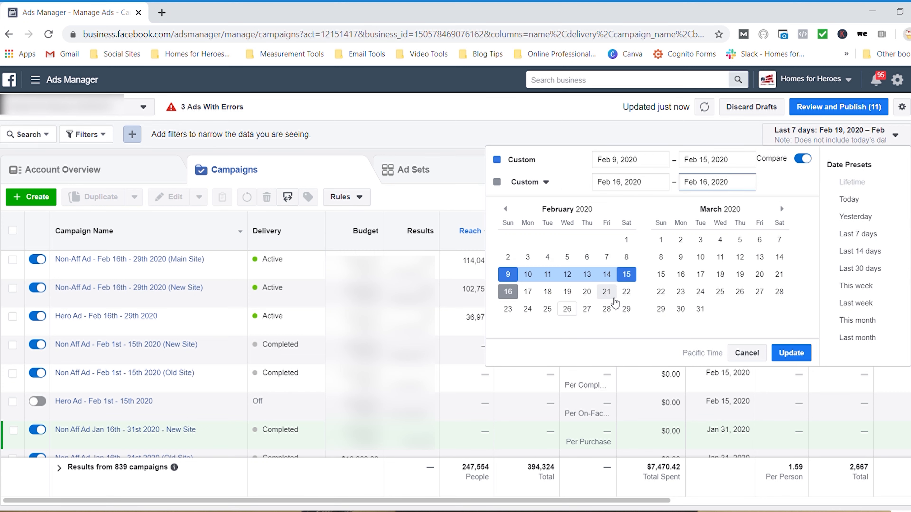
left_click(624, 294)
left_click(799, 355)
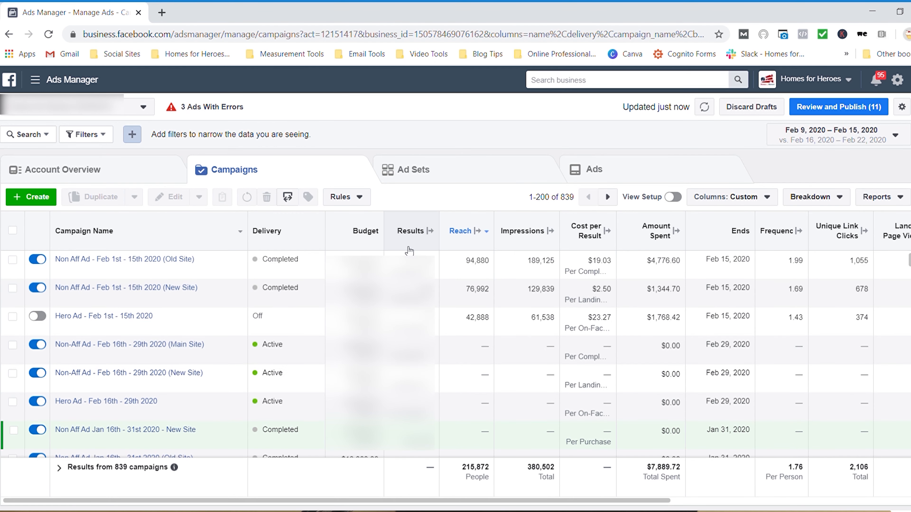
left_click(430, 232)
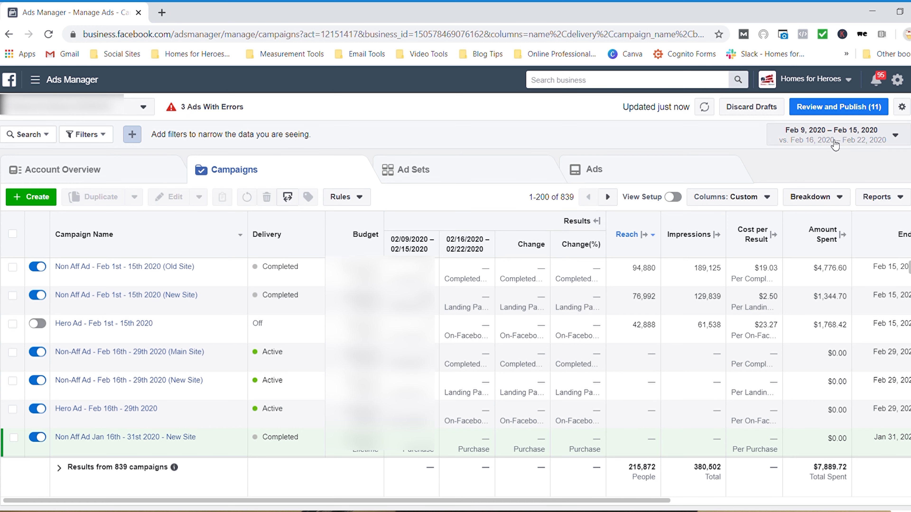
Turn off the date comparison and set the reporting period to Today.
left_click(832, 135)
left_click(805, 158)
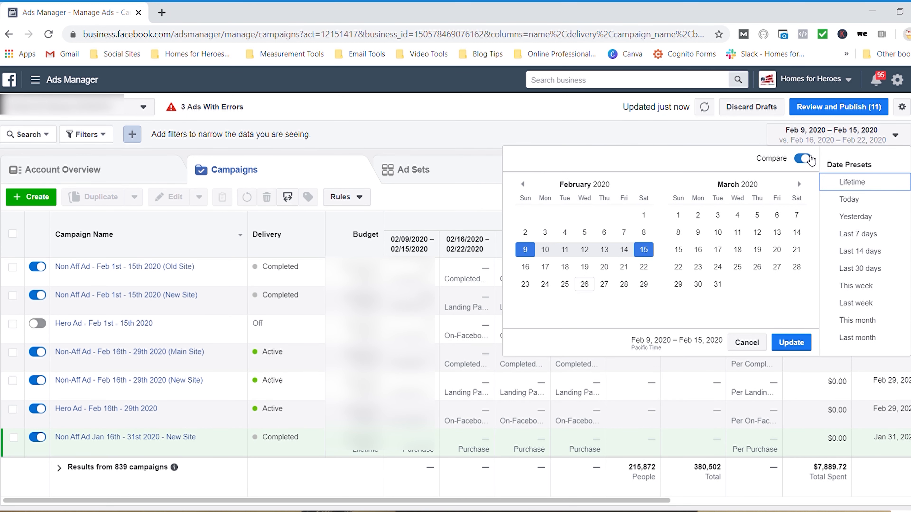
left_click(848, 199)
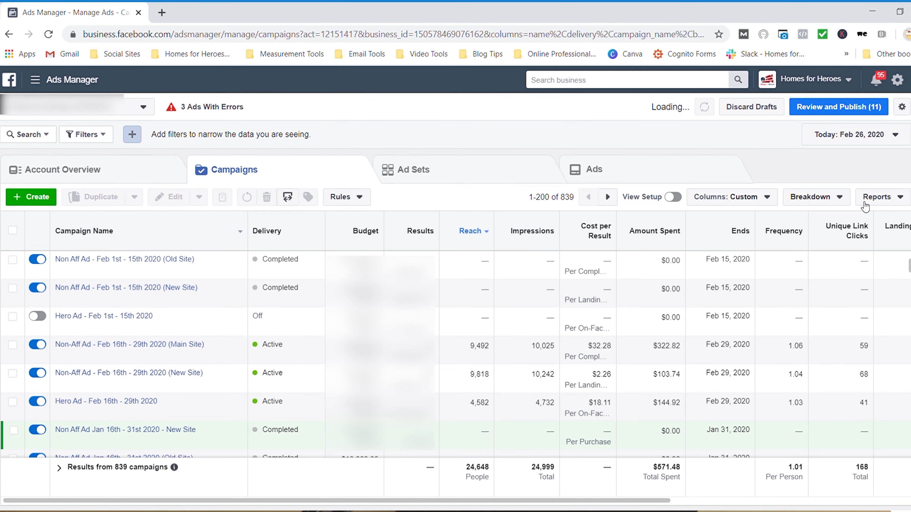
Examine the Account Overview's learning phase chart and its reach, amount spent, impressions and link clicks figures.
left_click(63, 170)
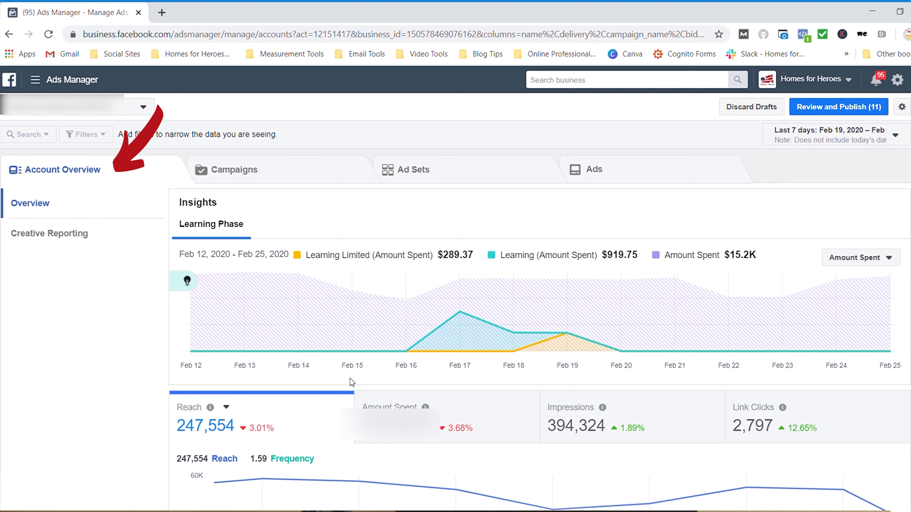
scroll(350, 379, "down", 2)
scroll(351, 383, "down", 2)
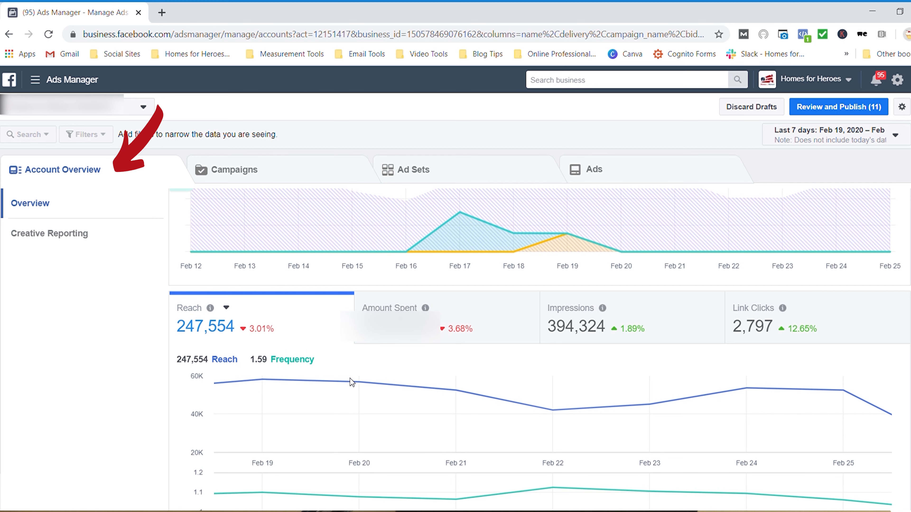
scroll(351, 379, "down", 1)
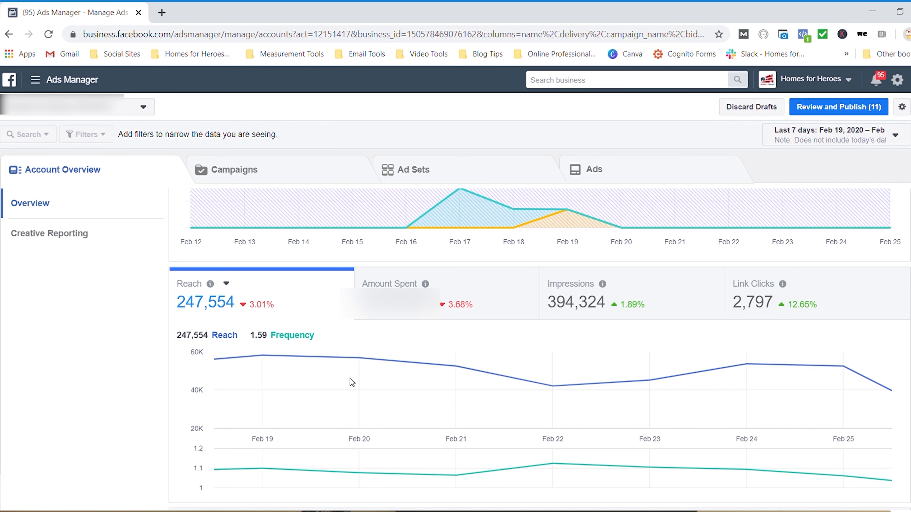
scroll(350, 379, "up", 1)
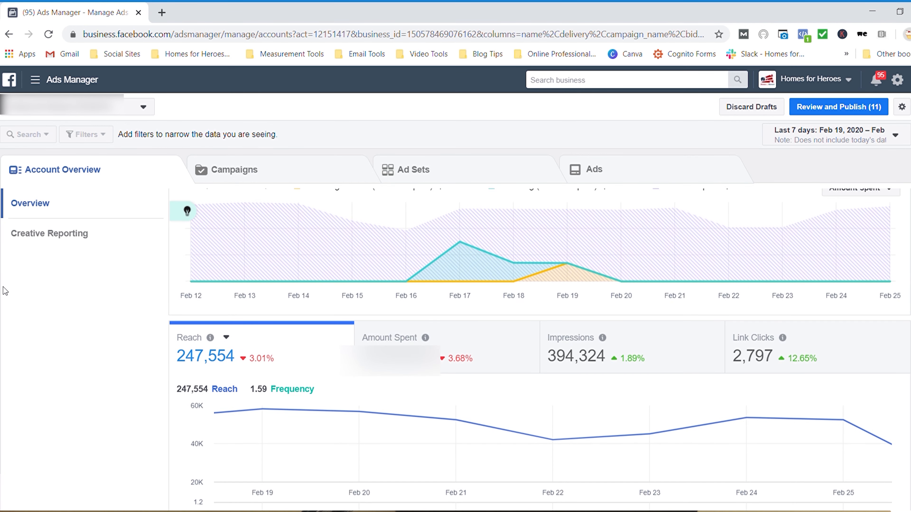
View the account's Creative Reporting table and return to the campaign list.
left_click(53, 233)
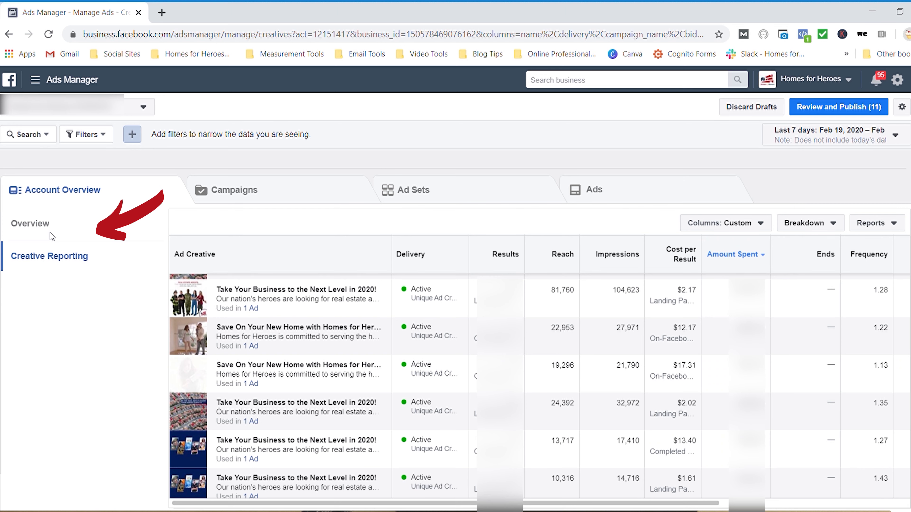
left_click(43, 223)
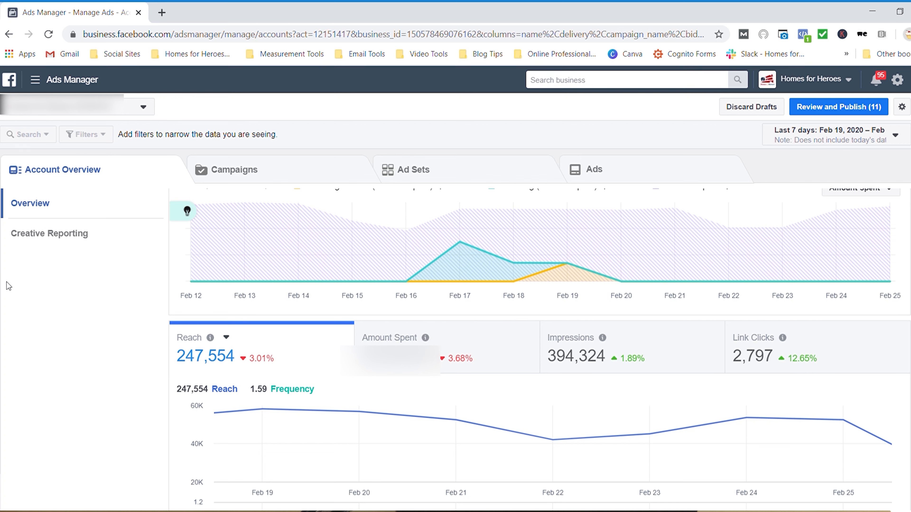
left_click(51, 234)
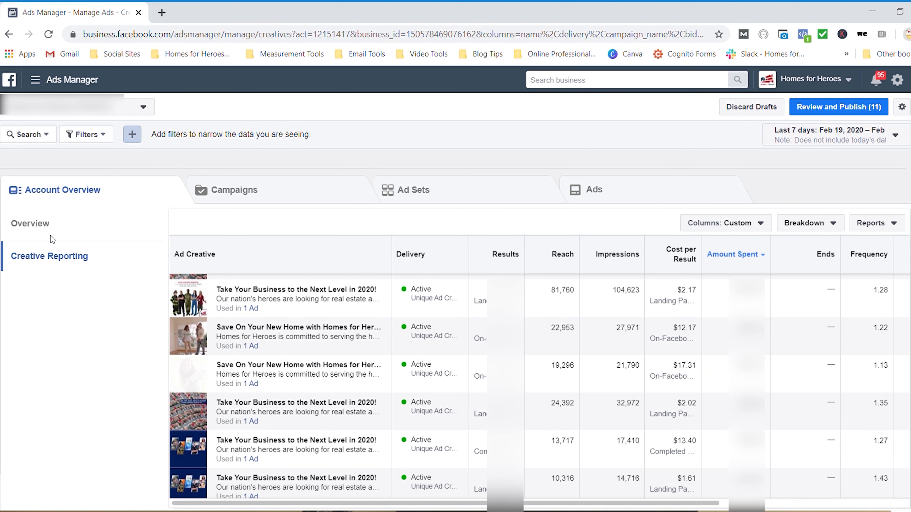
left_click(249, 194)
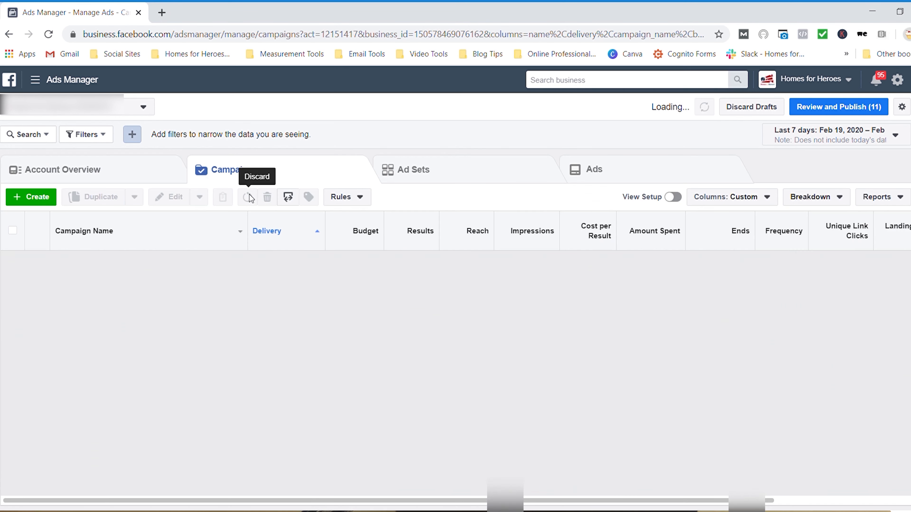
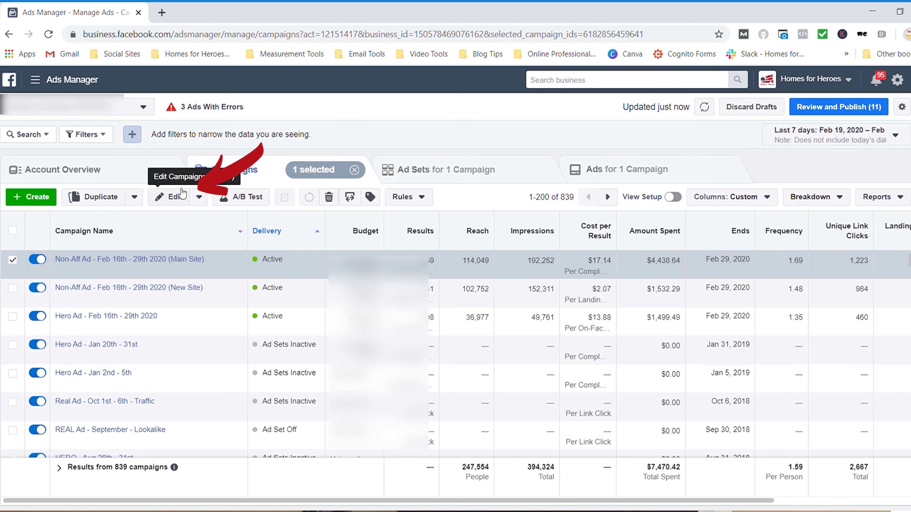
Look over the edit options for the selected Non-Aff Ad - Feb 16th - 29th 2020 (Main Site) campaign, and deselect it.
left_click(198, 197)
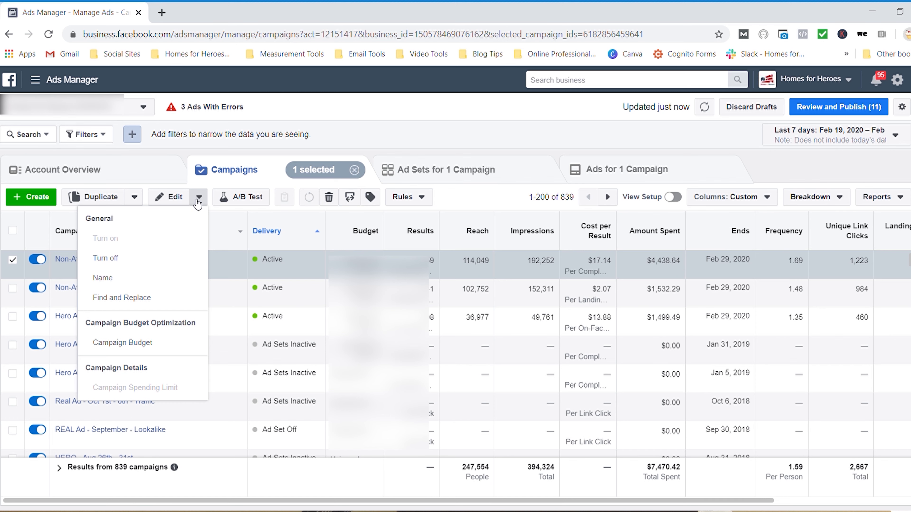
left_click(332, 140)
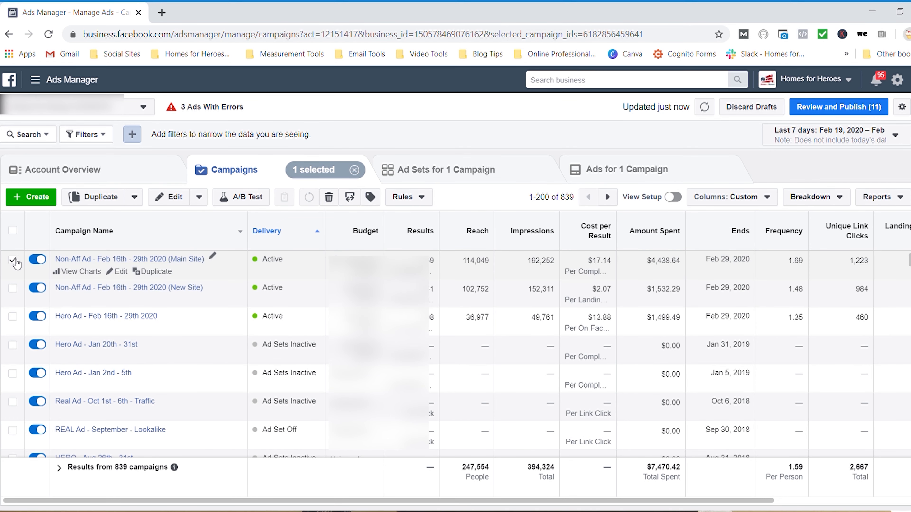
left_click(13, 259)
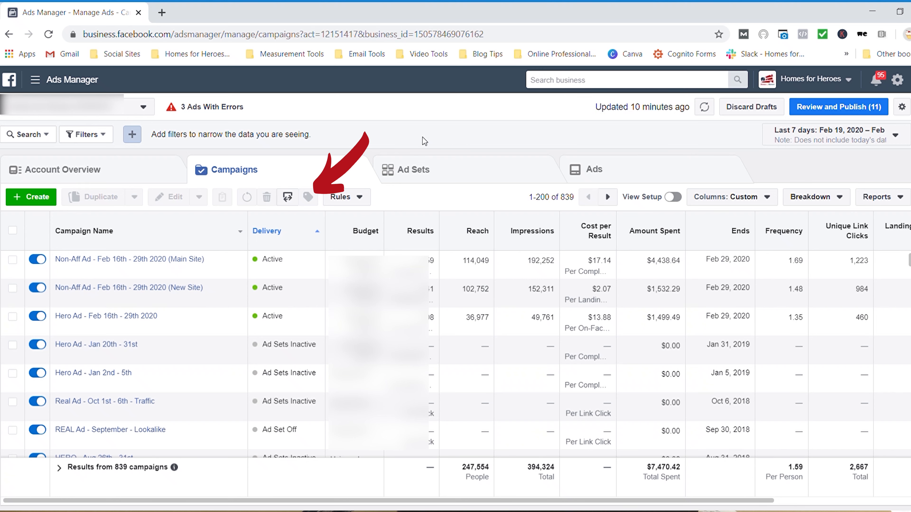
Create a tag with the person's first name and apply it to the Non-Aff Ad - Feb 16th - 29th 2020 (Main Site) campaign.
left_click(14, 260)
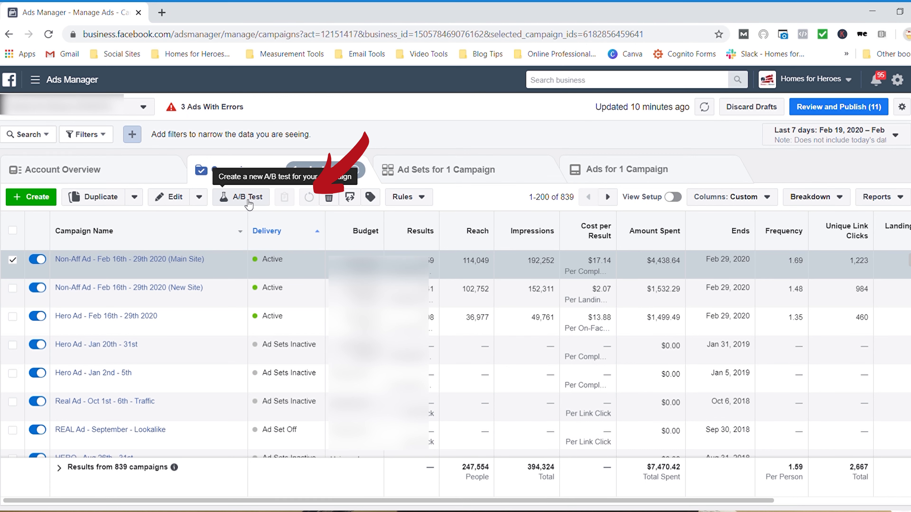
left_click(370, 196)
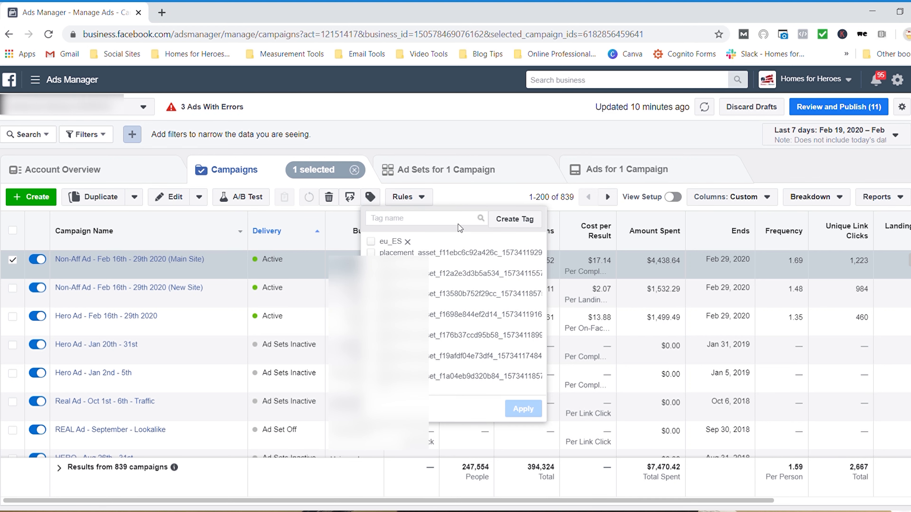
type("Seth")
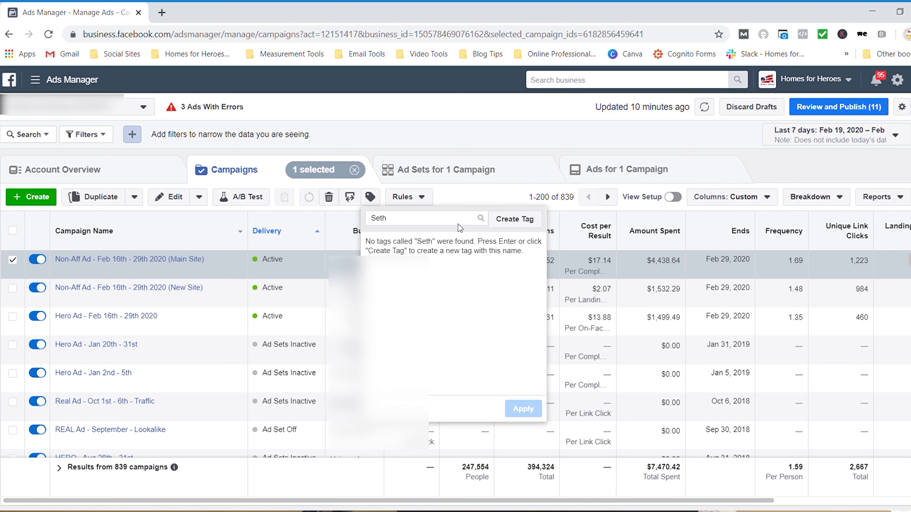
left_click(519, 220)
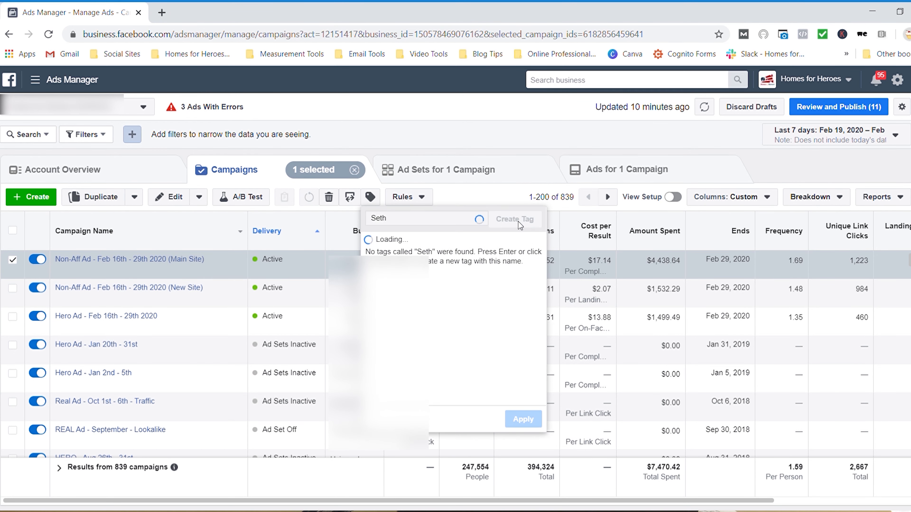
left_click(523, 411)
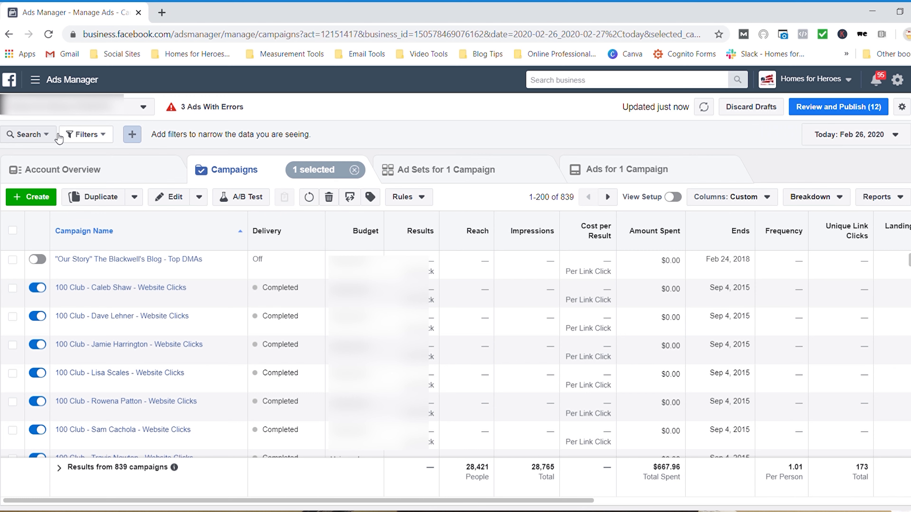
Filter the campaign list by Campaign Tag, contains any, using the tag with the person's first name.
left_click(28, 134)
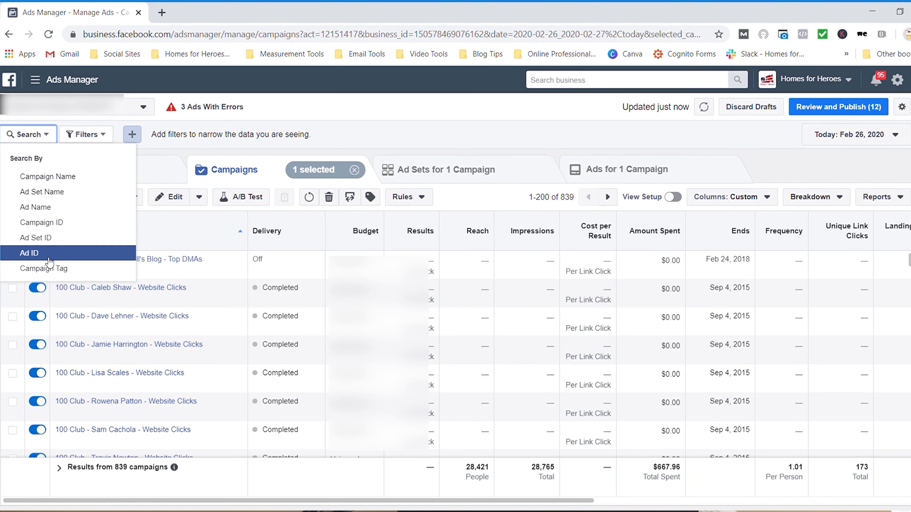
left_click(48, 269)
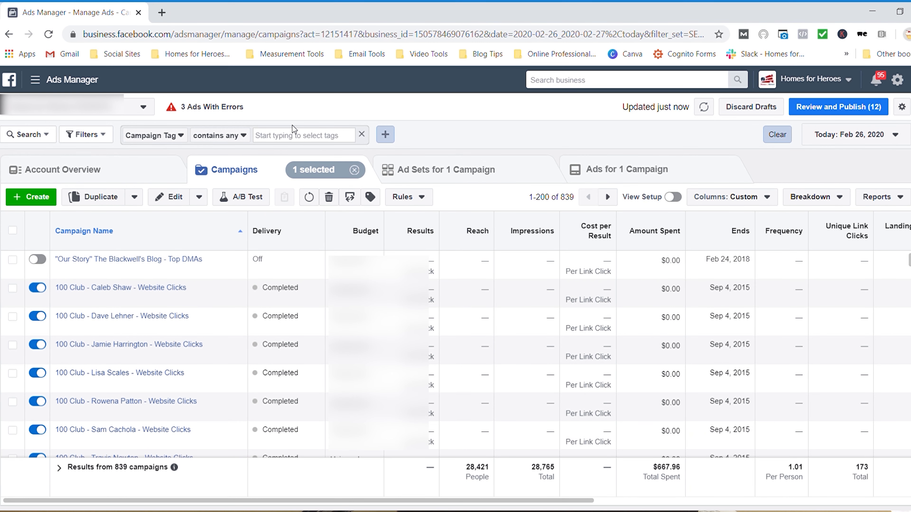
left_click(288, 135)
type("Seth")
left_click(304, 156)
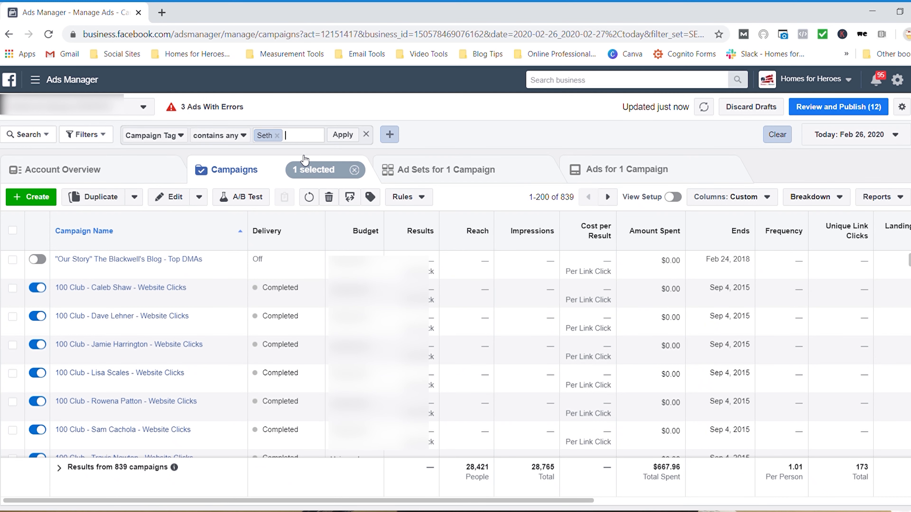
left_click(344, 135)
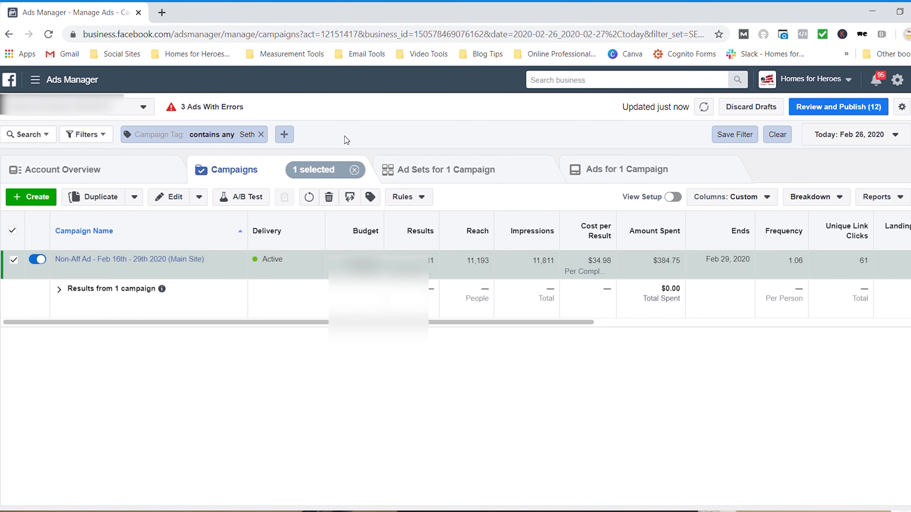
Remove the campaign tag filter and clear the campaign selection.
left_click(262, 134)
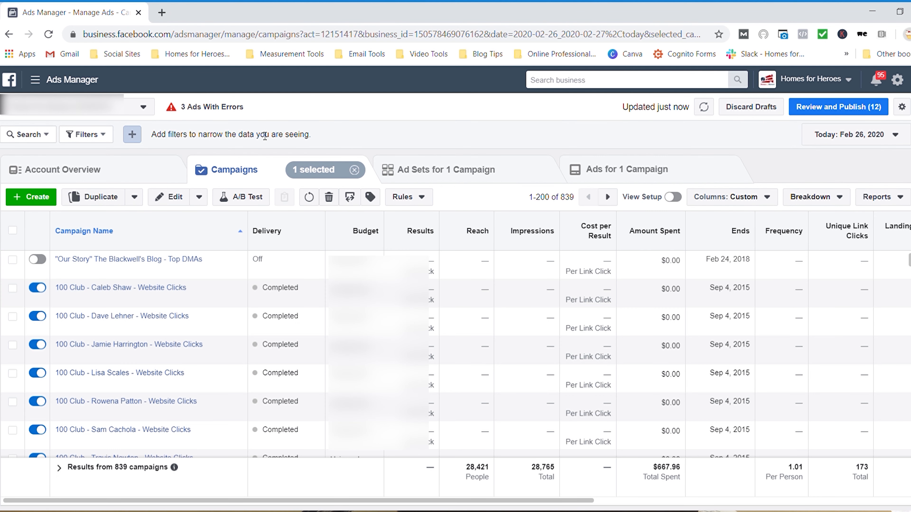
left_click(247, 176)
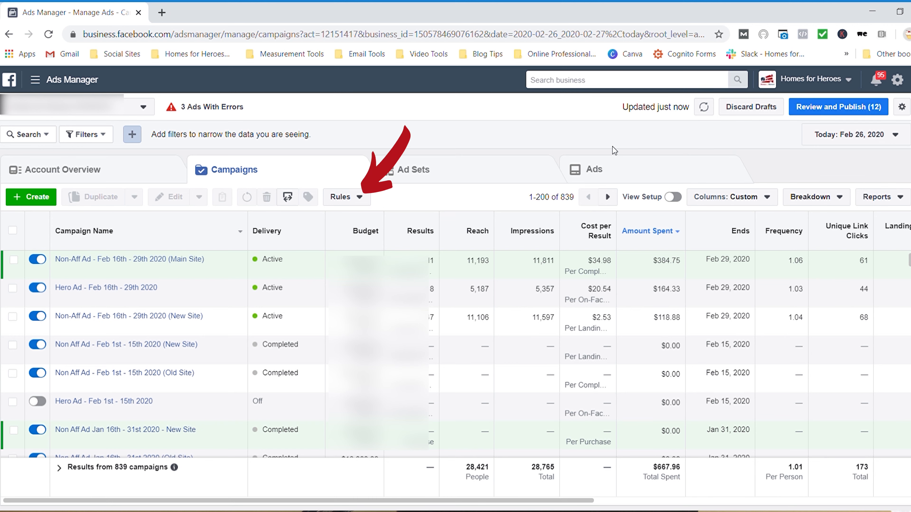
Look over the settings for creating a new automated campaign rule, and leave without creating one.
left_click(356, 197)
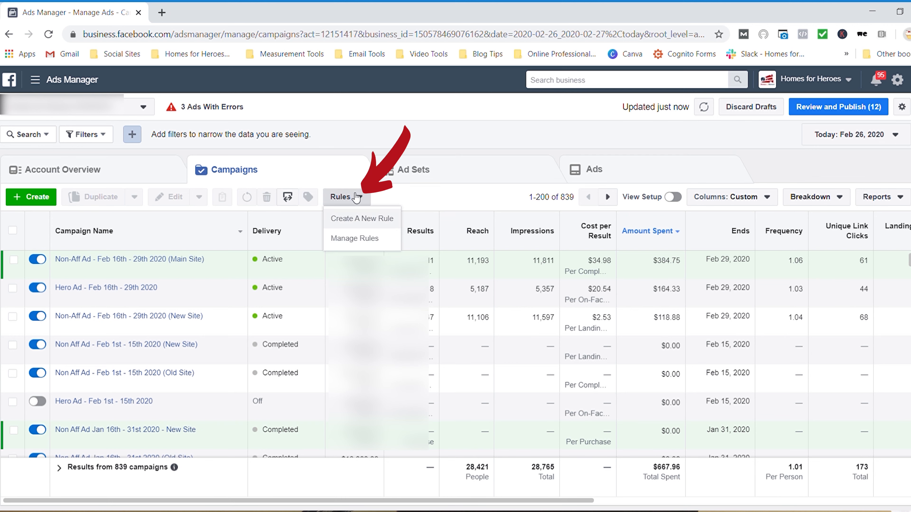
left_click(356, 217)
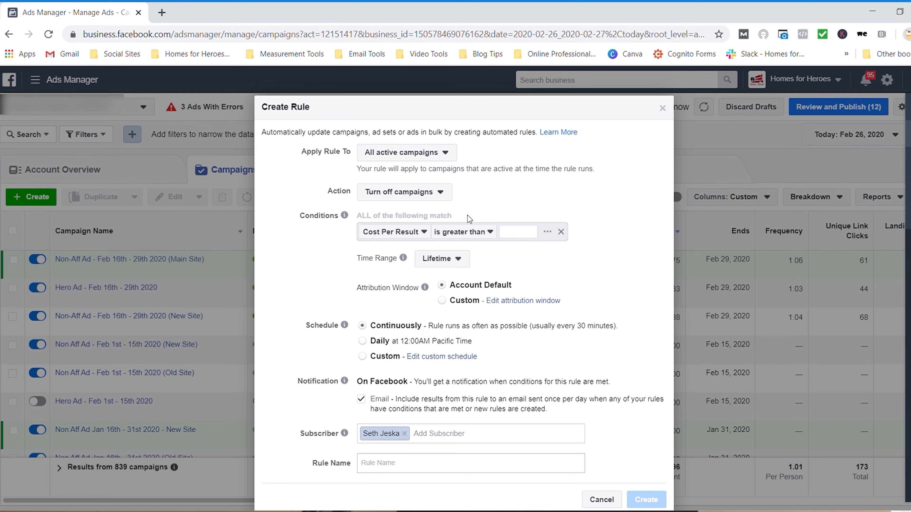
scroll(467, 218, "down", 1)
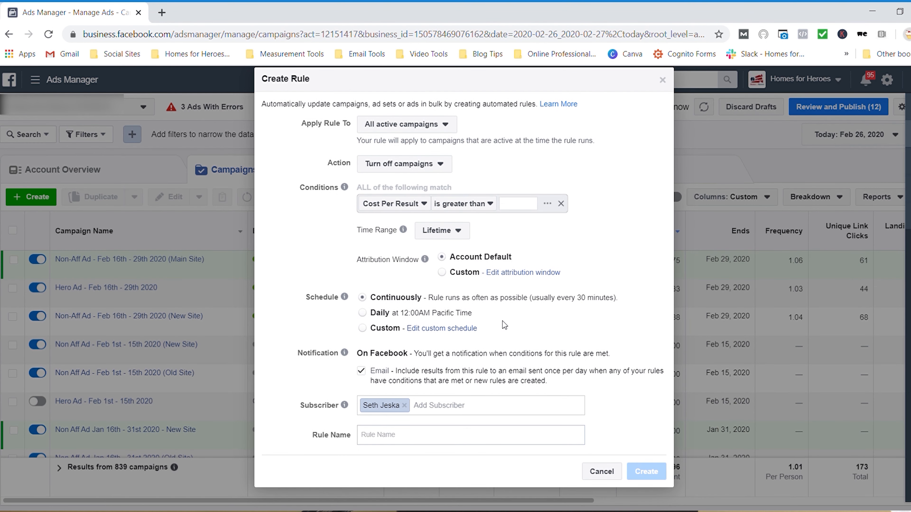
left_click(613, 473)
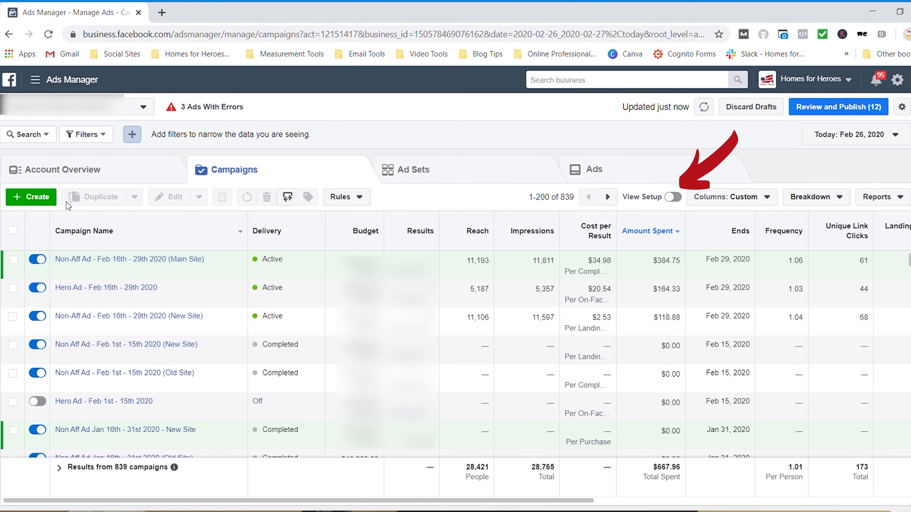
Show the setup details of the ad sets in the Non-Aff Ad (Main Site) and Hero Ad campaigns for Feb 16th - 29th 2020.
left_click(14, 261)
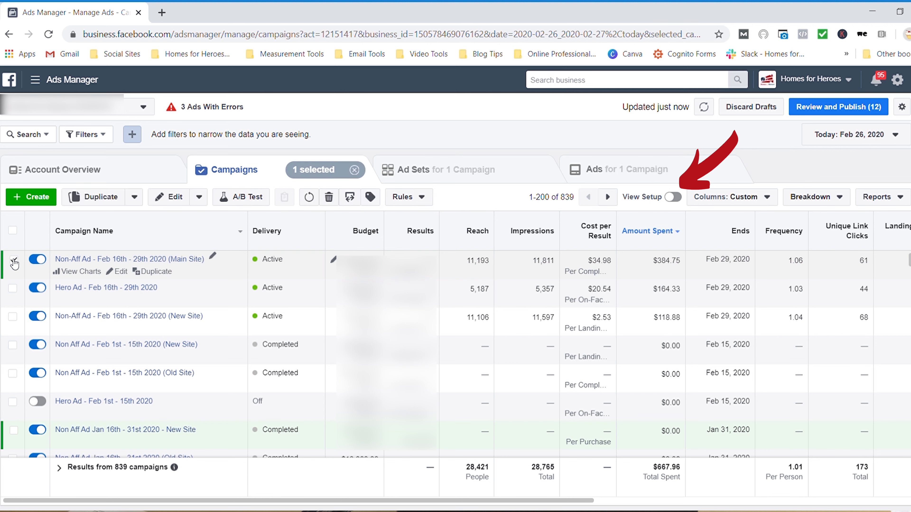
left_click(13, 288)
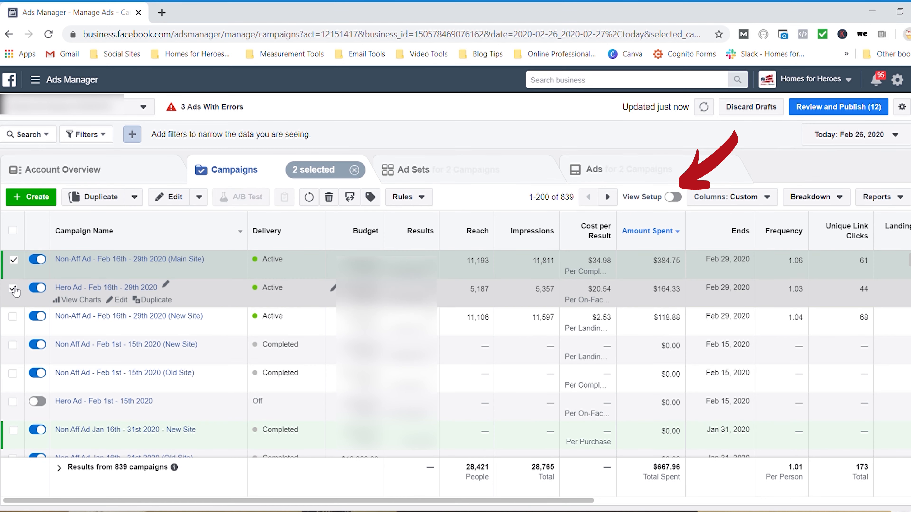
left_click(494, 182)
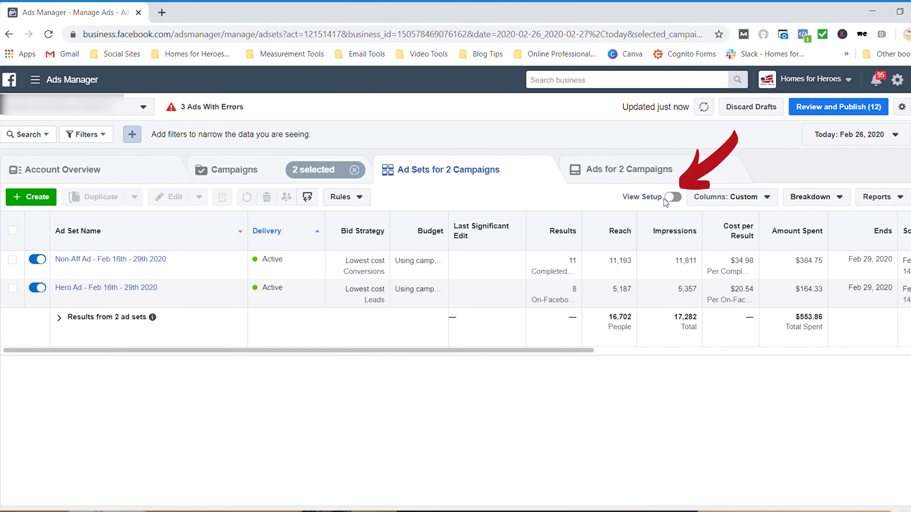
left_click(673, 198)
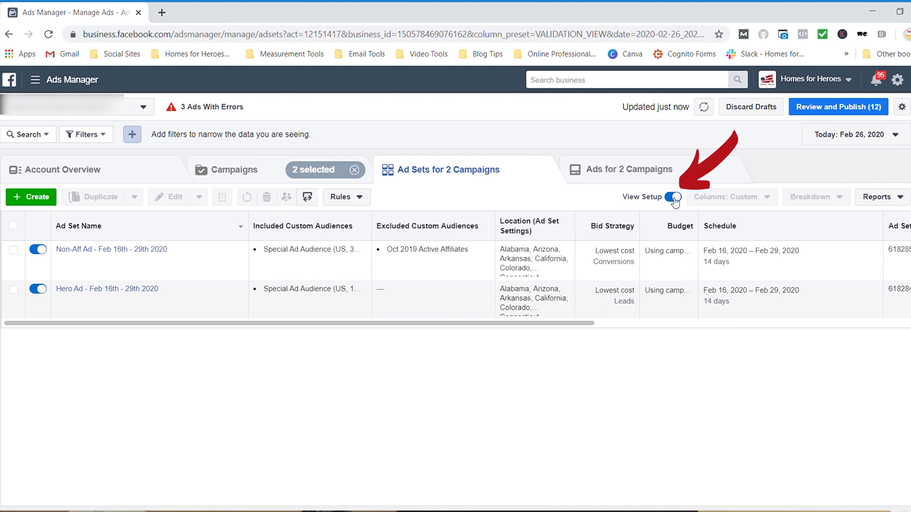
Turn off the ad sets' setup view, and return to the campaign list with no campaigns selected.
left_click(674, 198)
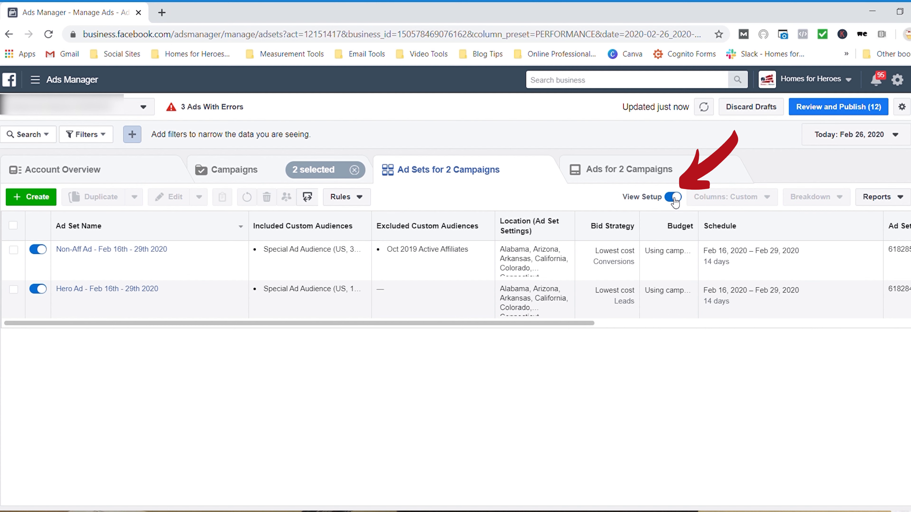
left_click(673, 196)
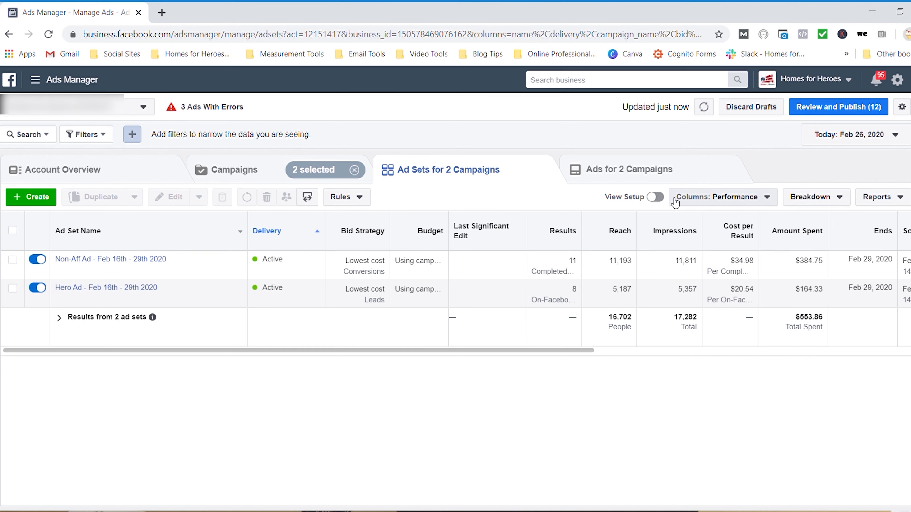
left_click(268, 171)
left_click(353, 170)
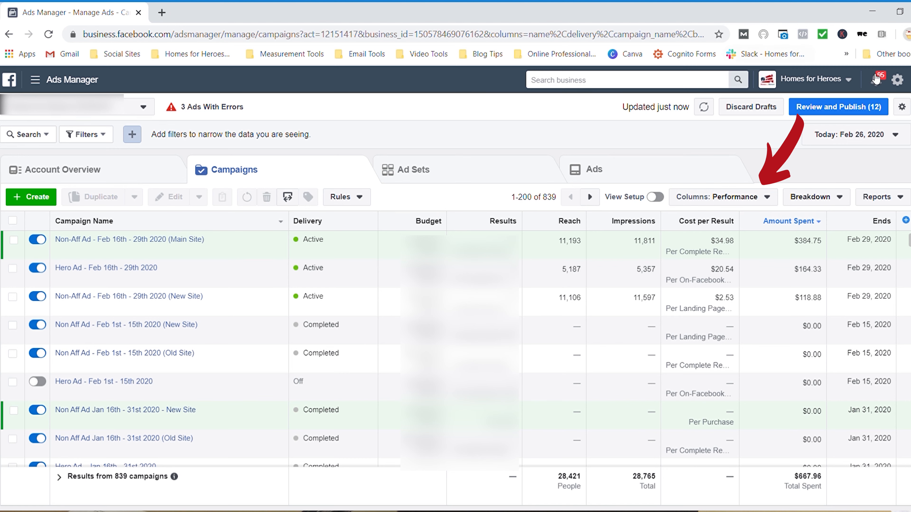
Look over the column presets and the report options available for the campaign list, without choosing any.
left_click(741, 201)
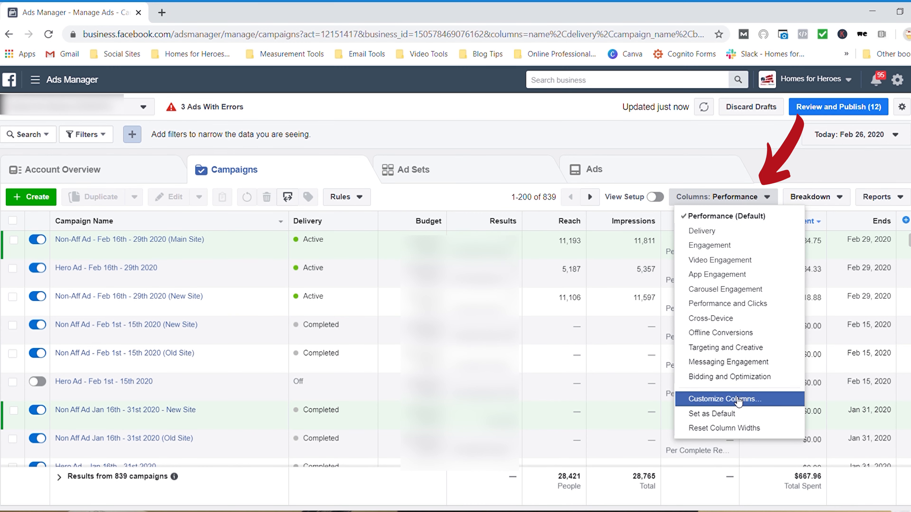
left_click(807, 165)
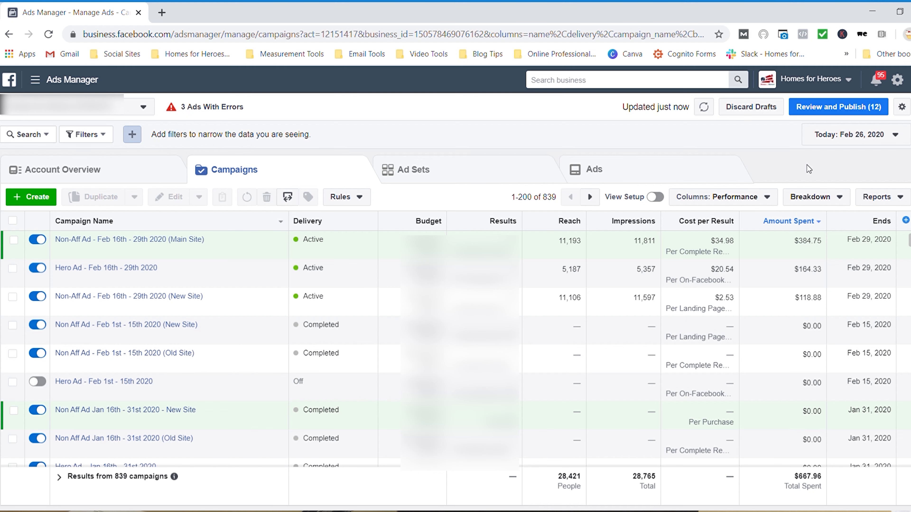
left_click(902, 199)
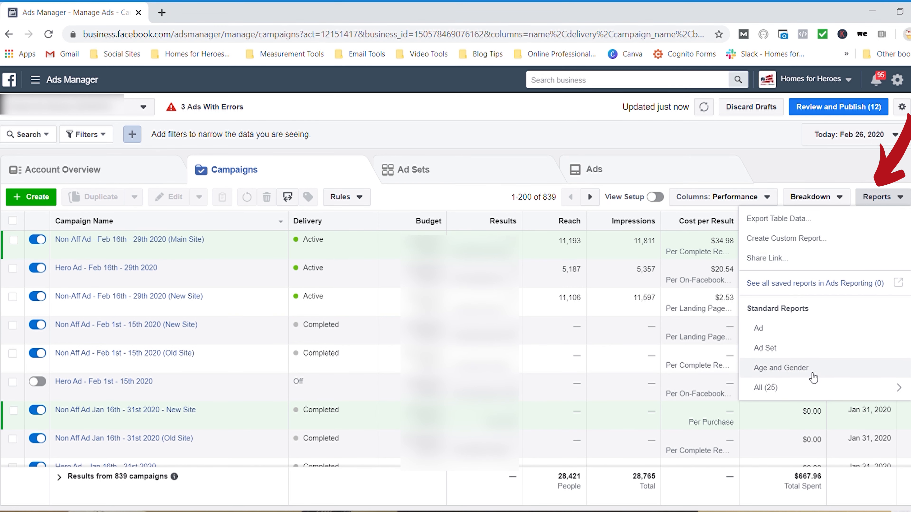
left_click(865, 171)
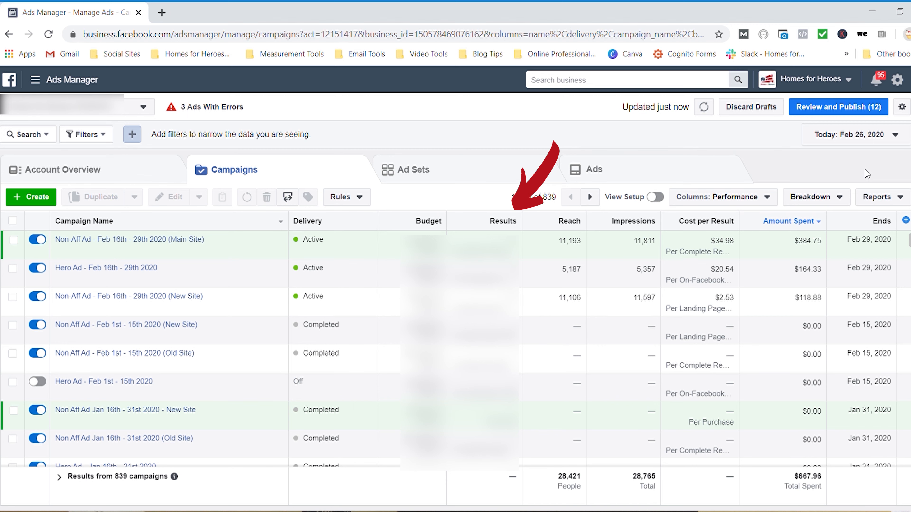
Read the descriptions of the Budget and Results columns in the campaign list.
mouse_move(429, 223)
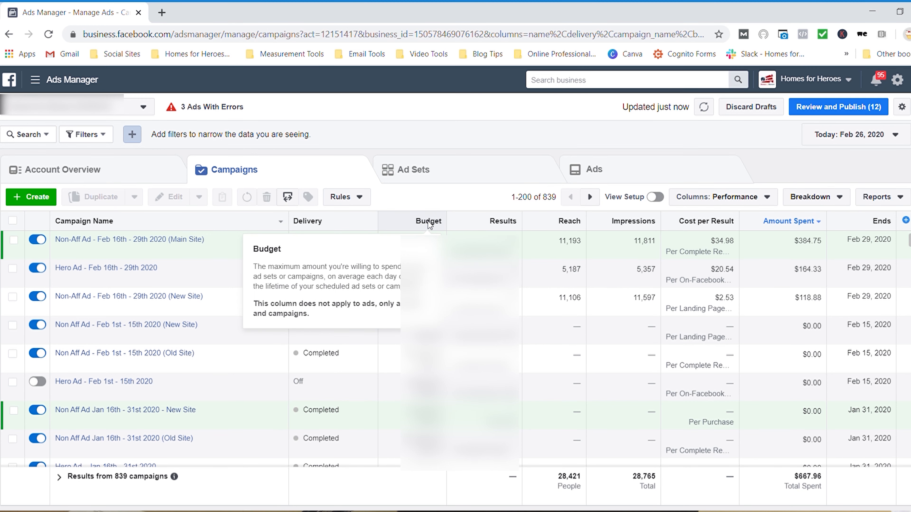
mouse_move(515, 224)
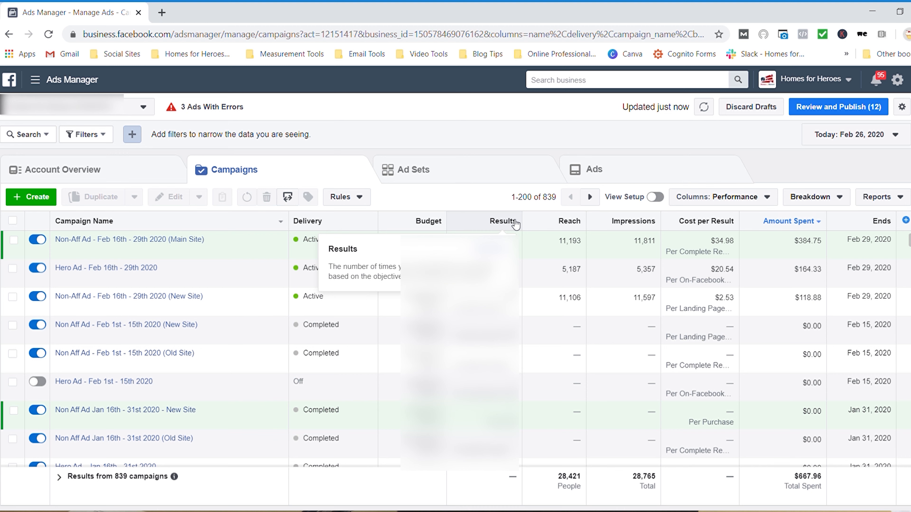